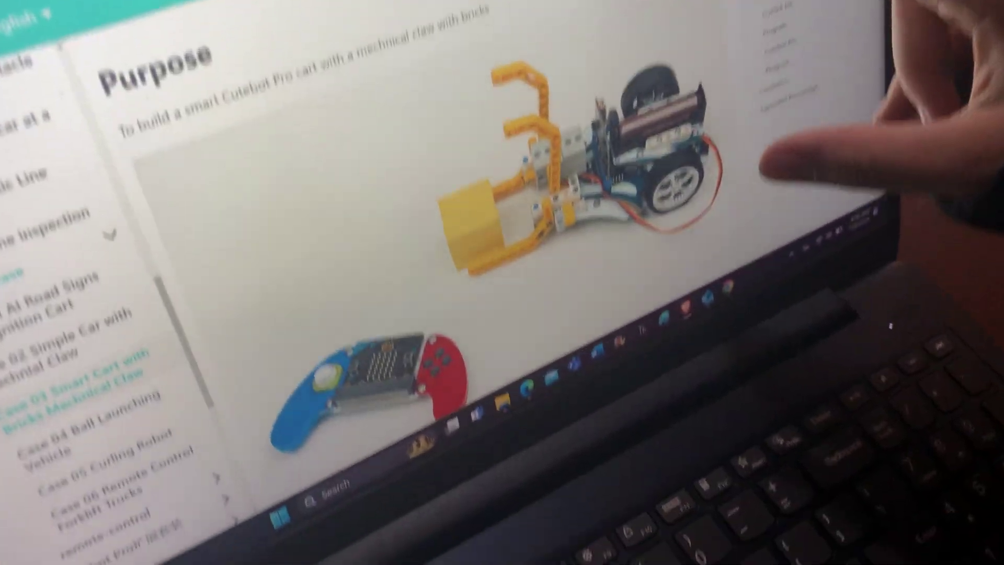
{"action": "scroll", "coordinate": [470, 314], "scroll_direction": "down", "scroll_amount": 3}
{"action": "scroll", "coordinate": [471, 314], "scroll_direction": "down", "scroll_amount": 3}
{"action": "scroll", "coordinate": [470, 314], "scroll_direction": "down", "scroll_amount": 3}
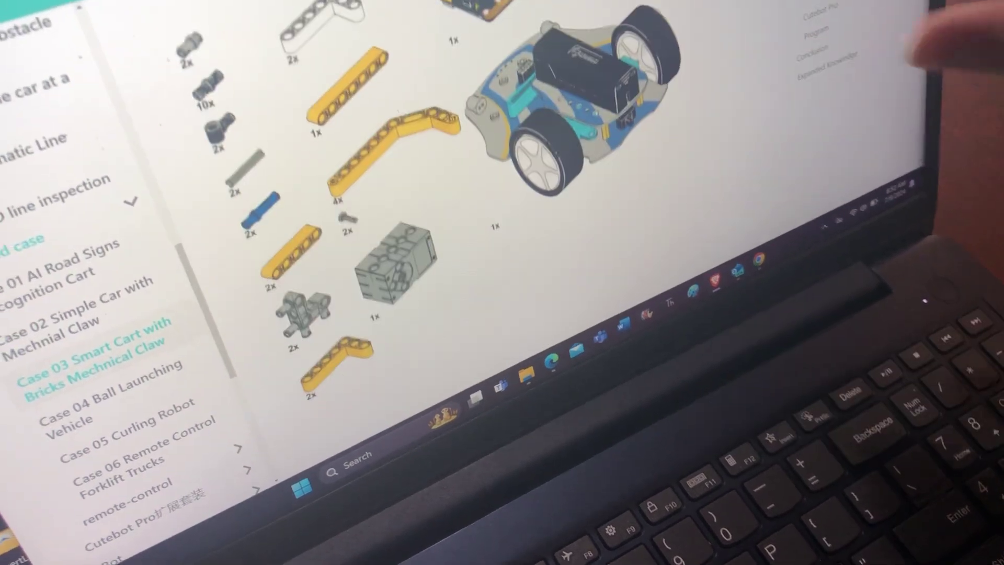
{"action": "scroll", "coordinate": [470, 314], "scroll_direction": "down", "scroll_amount": 5}
{"action": "scroll", "coordinate": [471, 314], "scroll_direction": "down", "scroll_amount": 3}
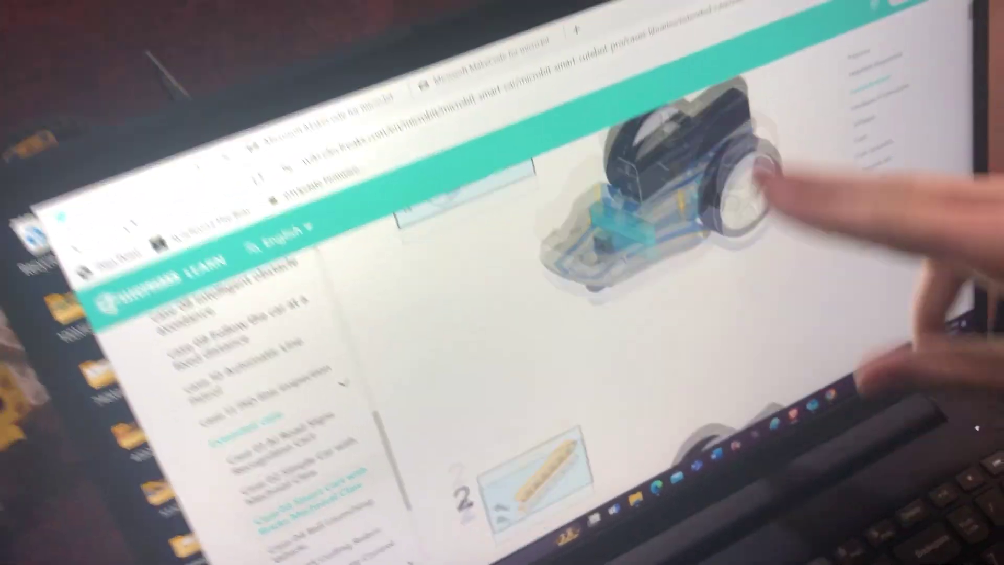
{"action": "scroll", "coordinate": [470, 314], "scroll_direction": "down", "scroll_amount": 3}
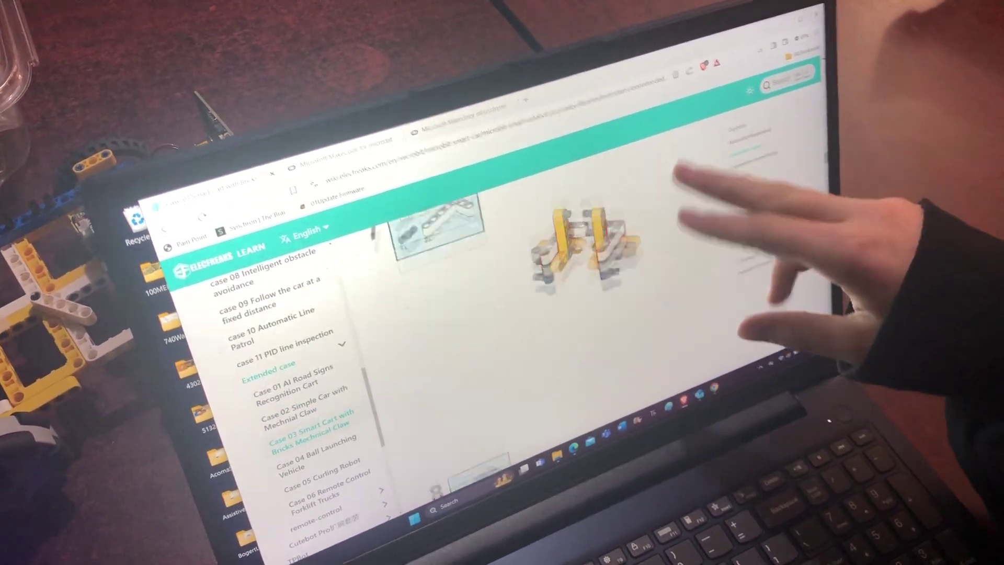
{"action": "scroll", "coordinate": [502, 313], "scroll_direction": "up", "scroll_amount": 1}
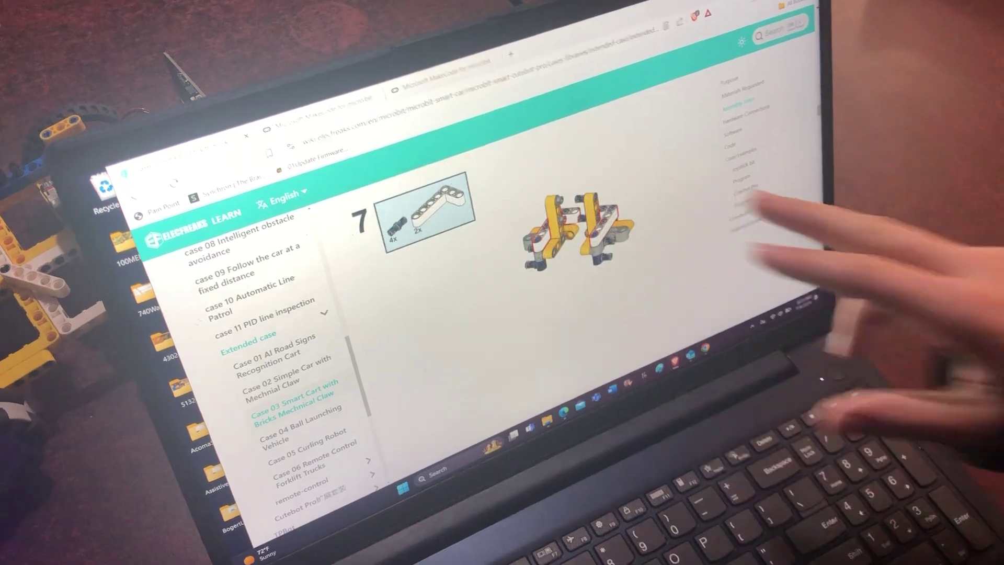